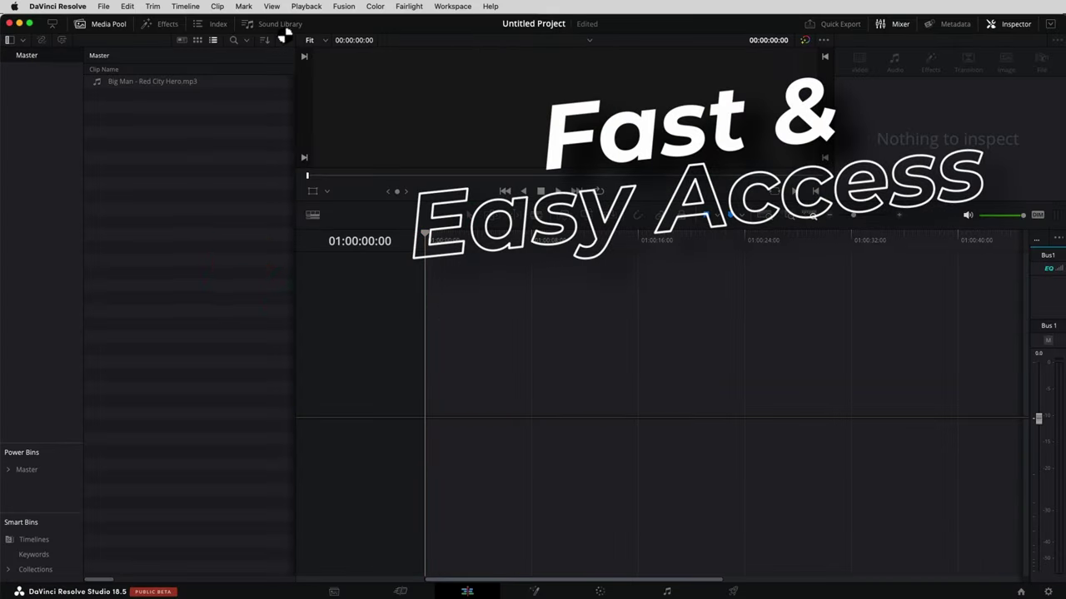
# Step: Switch Resolve to the Fairlight page and show the Finder folder of downloaded Artist MP3 tracks
pyautogui.click(280, 24)
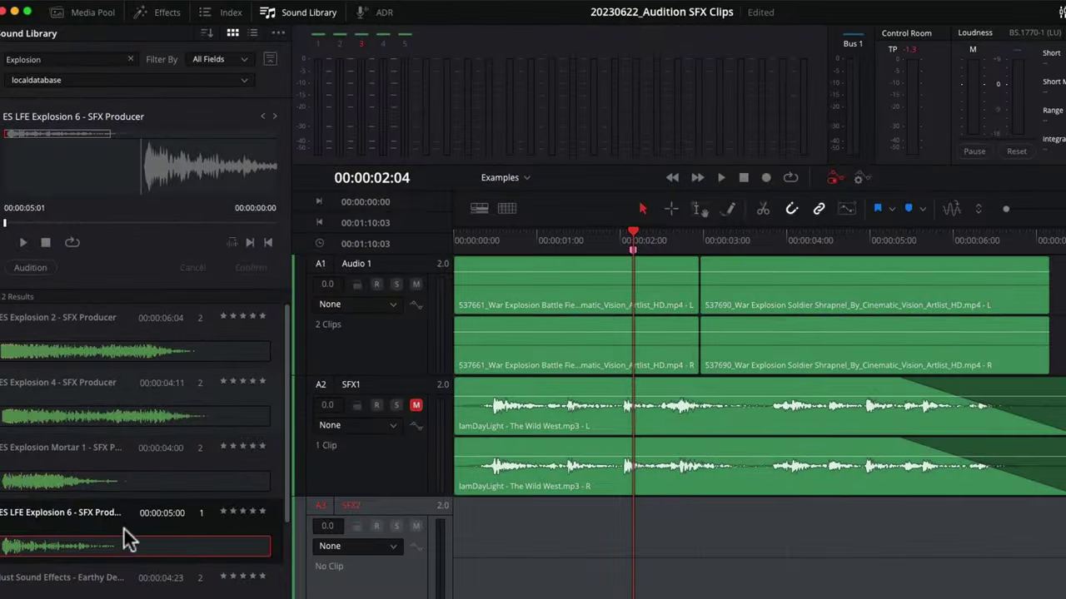
pyautogui.click(38, 269)
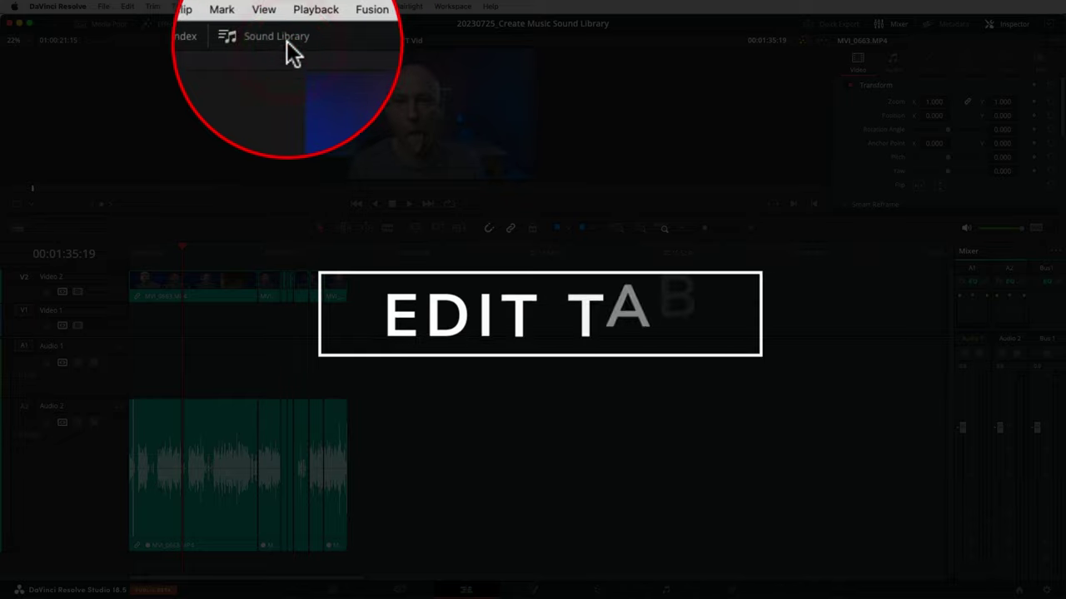
pyautogui.click(666, 589)
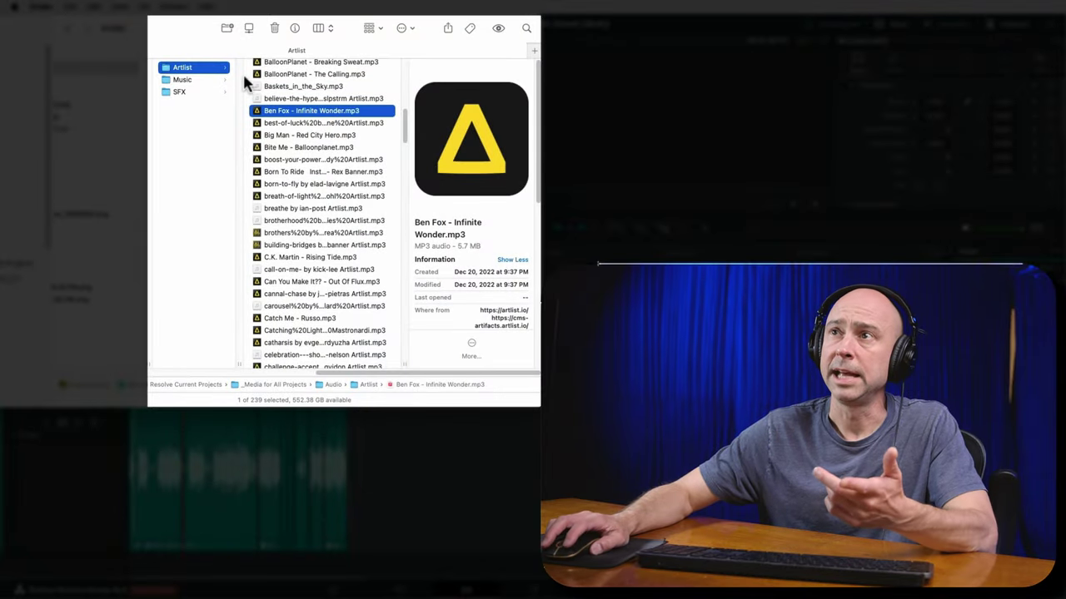
# Step: Browse the Artist MP3 tracks in Finder, then bring DaVinci Resolve back to the front
pyautogui.scroll(-20, 293, 139)
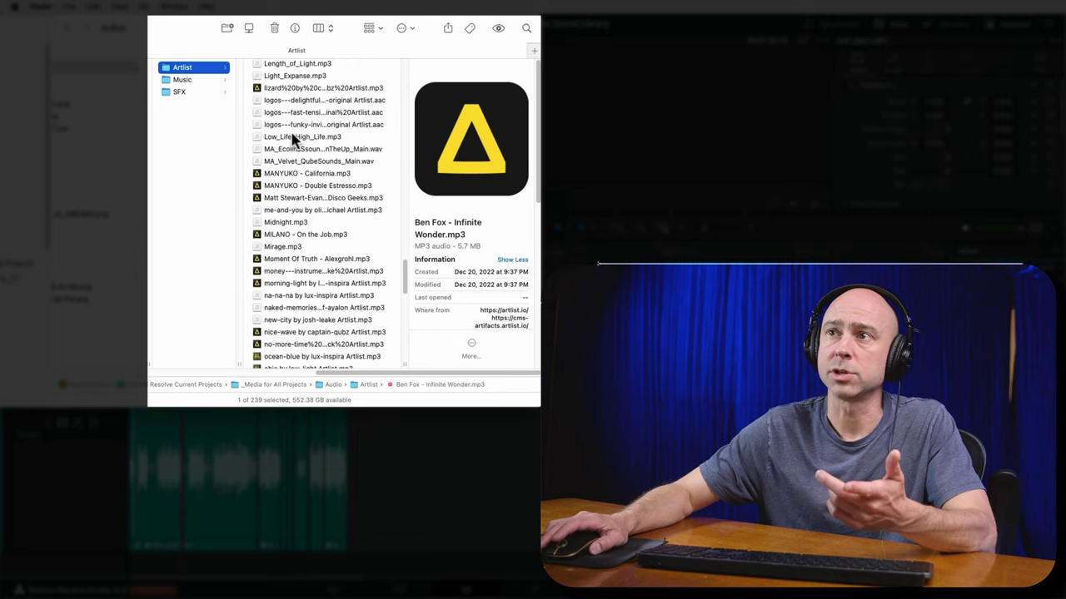
pyautogui.scroll(6, 289, 139)
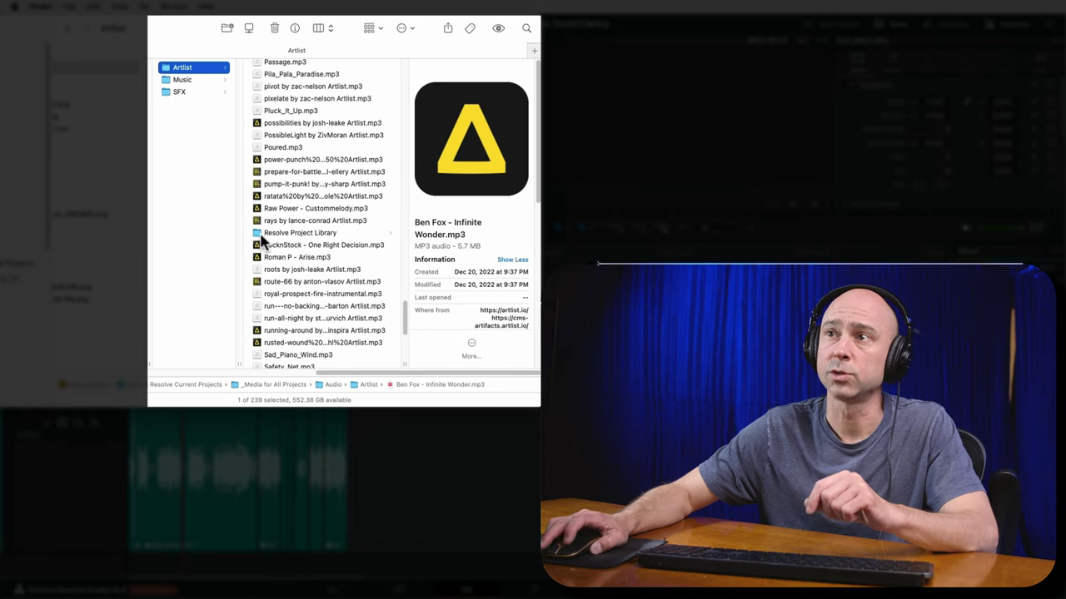
pyautogui.scroll(15, 268, 239)
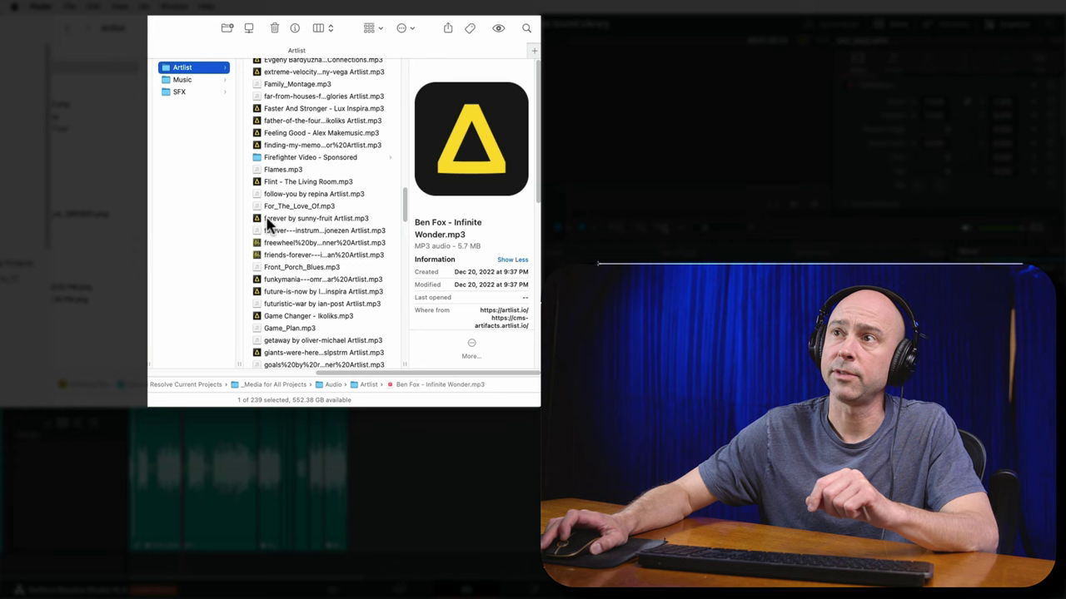
pyautogui.scroll(15, 283, 166)
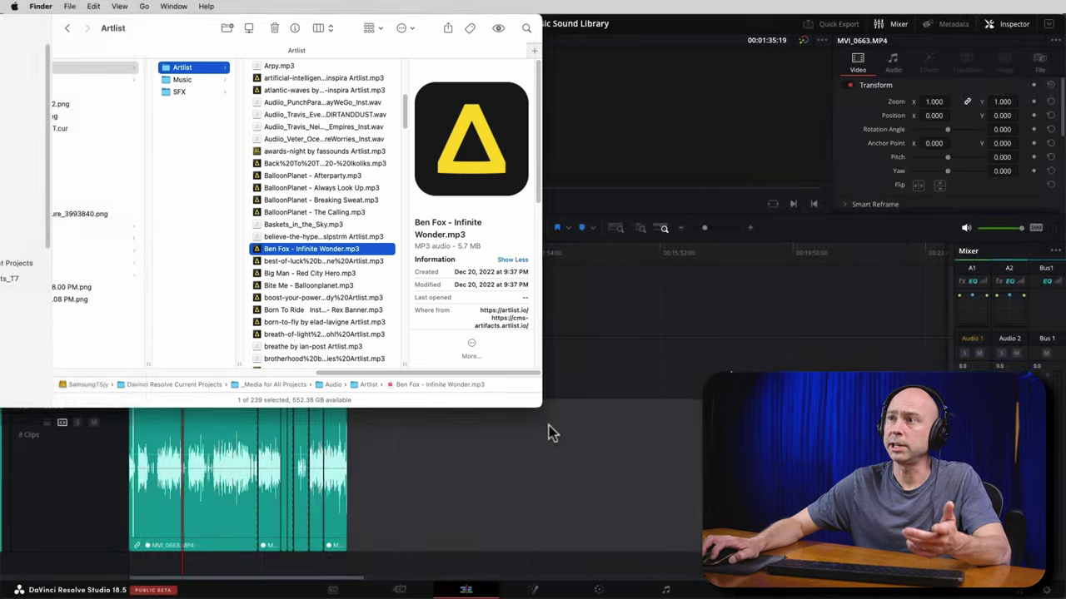
pyautogui.click(576, 406)
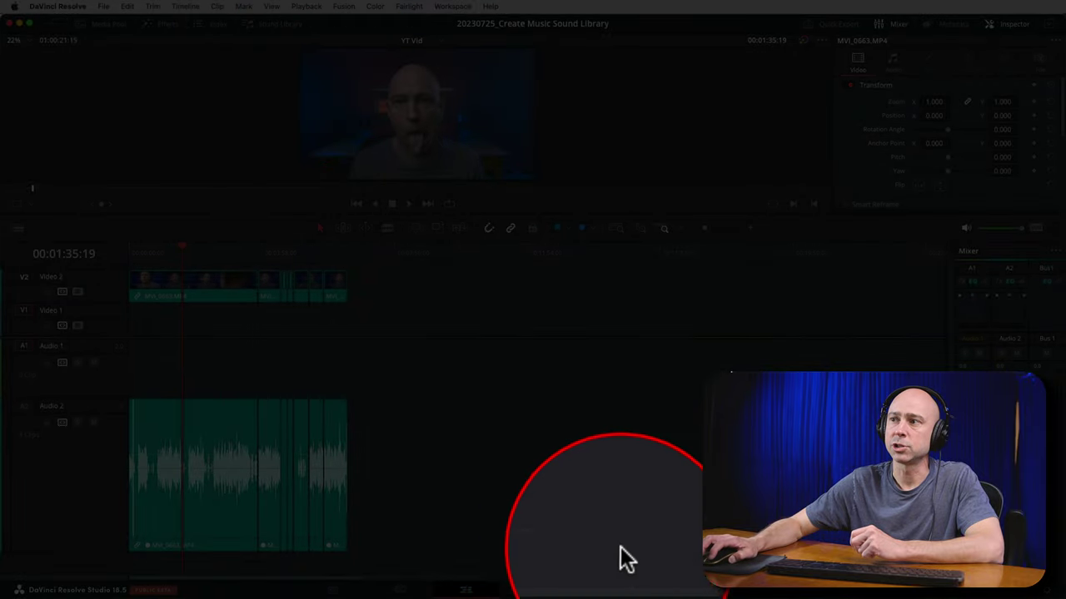
# Step: Open the Fairlight page's Sound Library panel, which currently shows 0 results
pyautogui.click(664, 590)
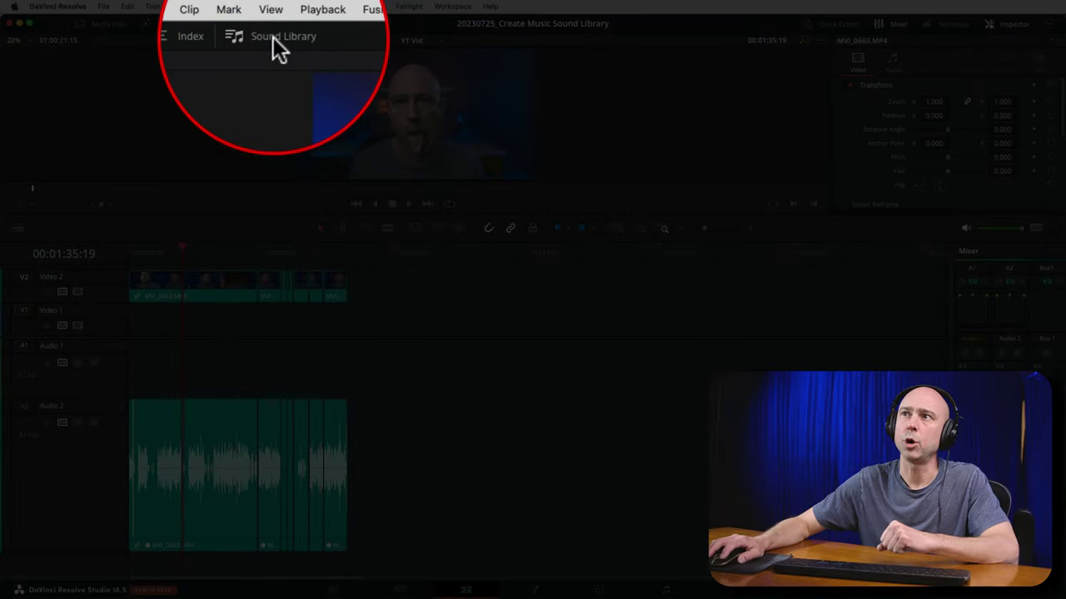
pyautogui.click(274, 24)
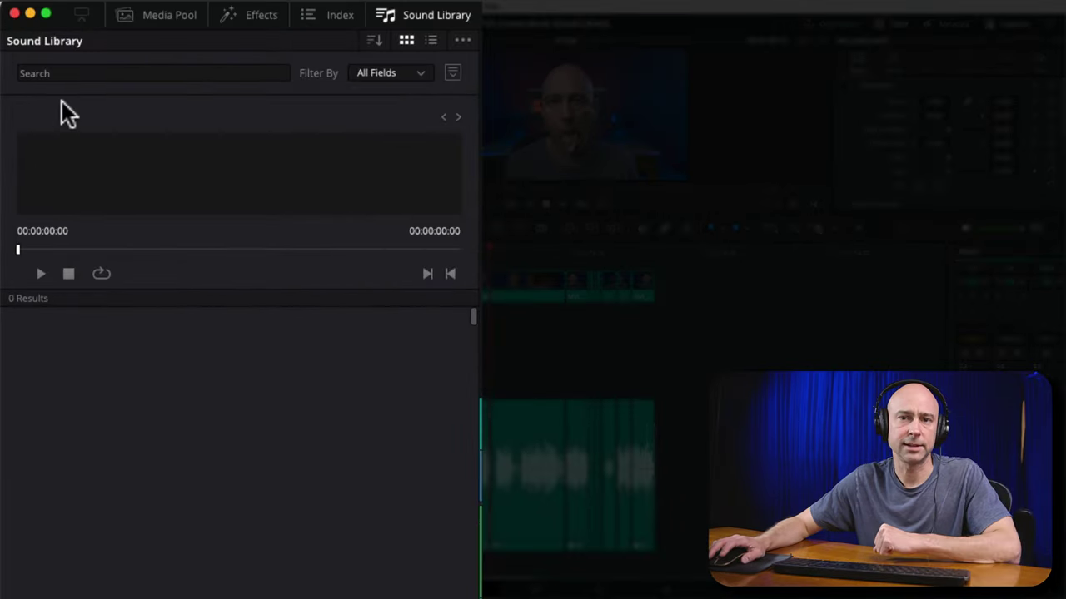
# Step: Check the Sound Library's filter fields and database dropdown, showing localdatabase with no sounds
pyautogui.click(75, 72)
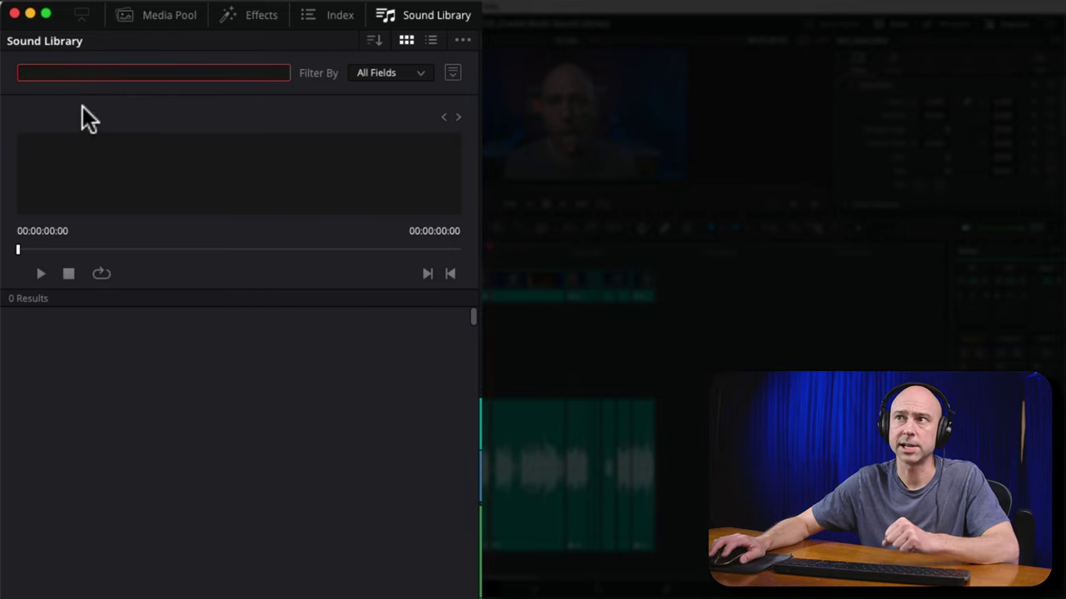
pyautogui.click(394, 74)
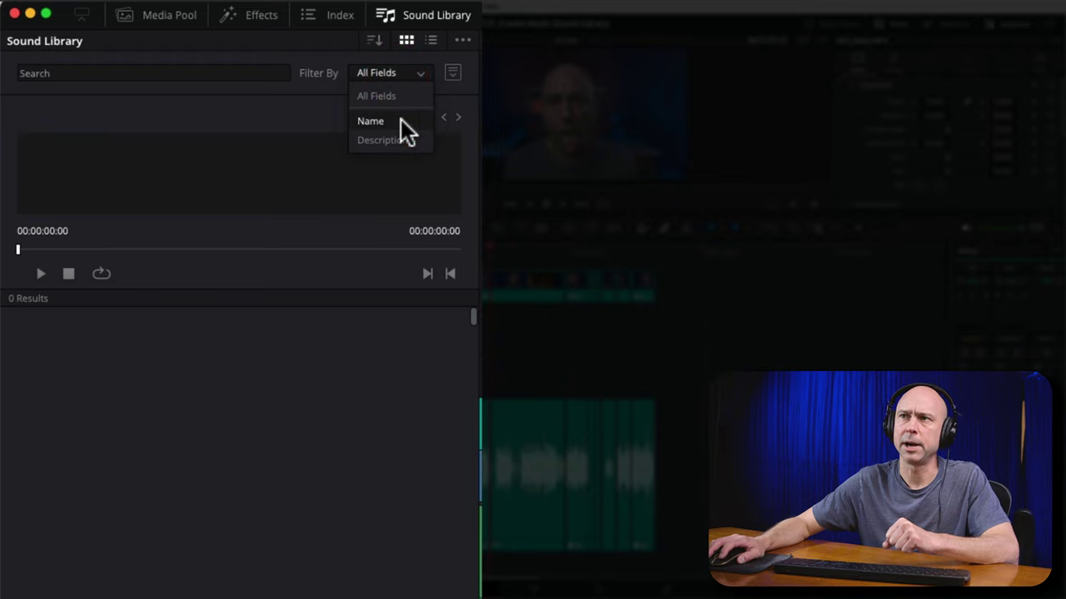
pyautogui.click(456, 72)
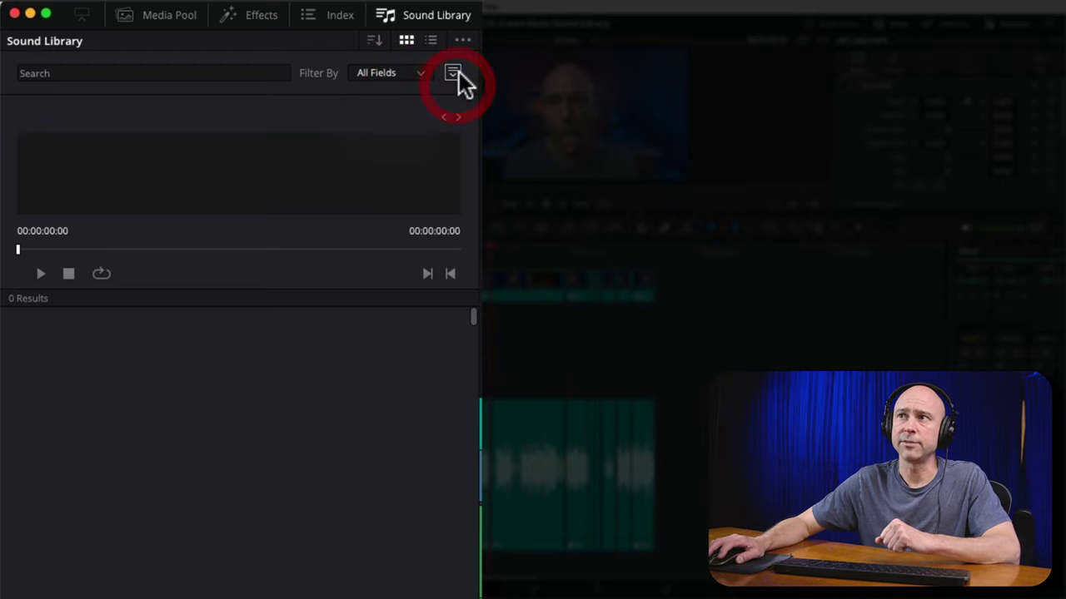
pyautogui.click(456, 75)
pyautogui.click(455, 75)
pyautogui.click(454, 75)
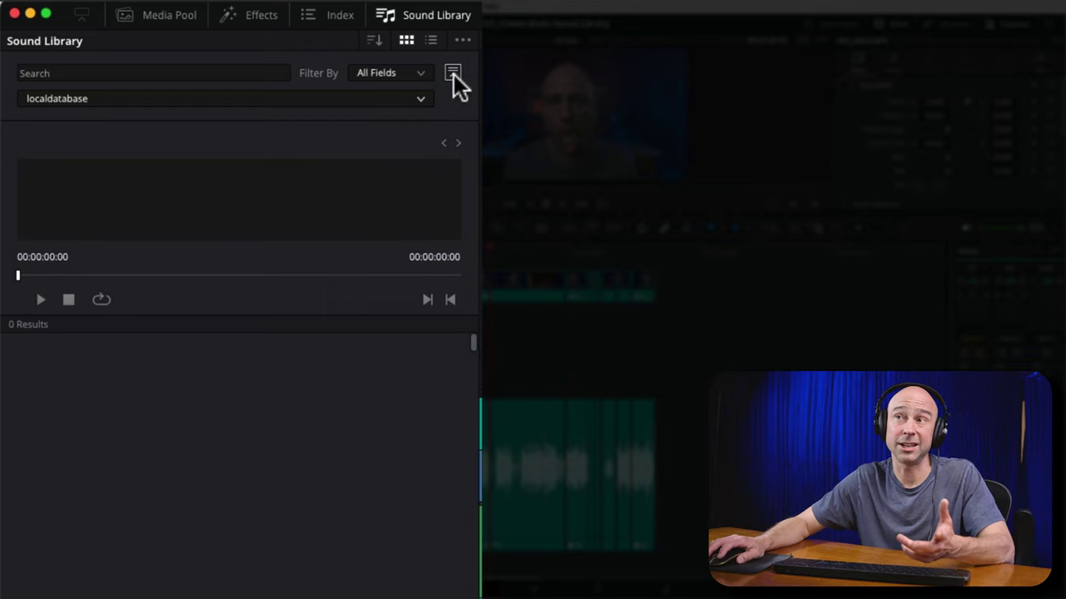
pyautogui.click(226, 99)
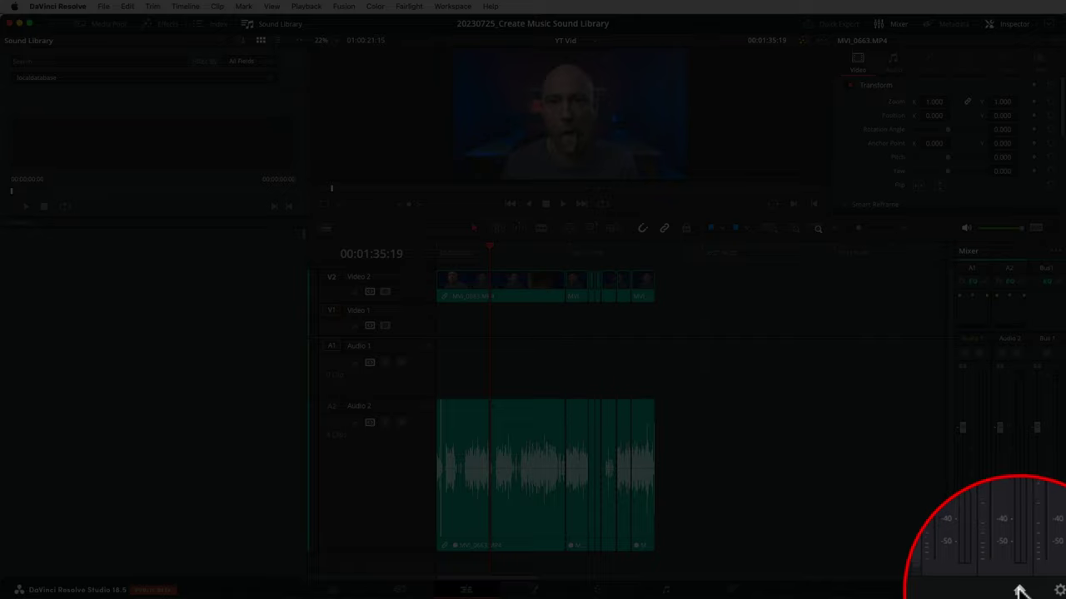
# Step: Open the Project Manager showing libraries BMD Training_SFX, localdatabase and SOUNDFX
pyautogui.click(1019, 591)
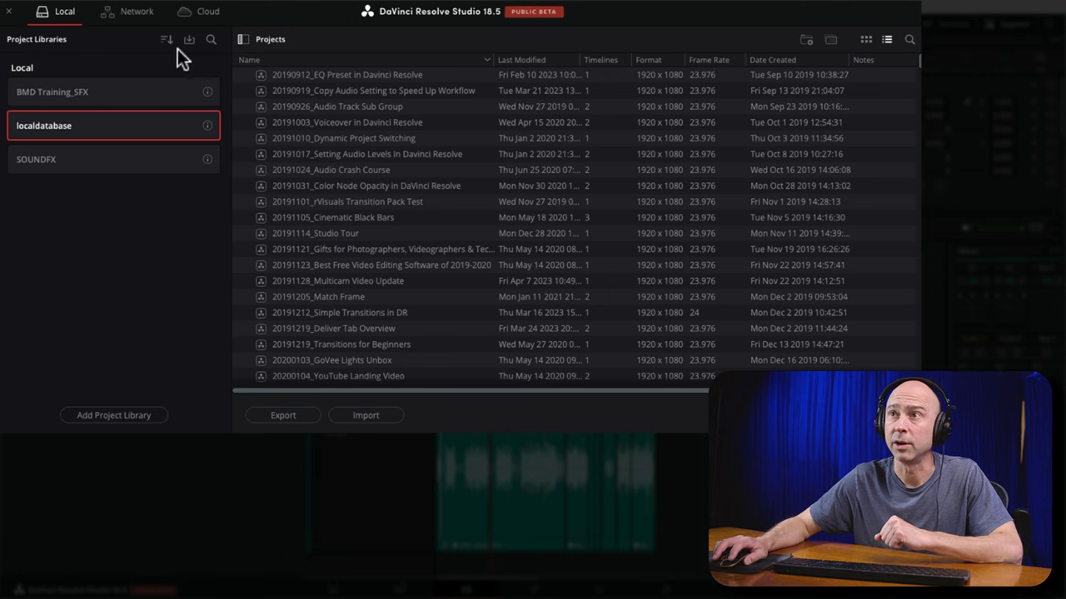
pyautogui.click(242, 39)
pyautogui.click(10, 40)
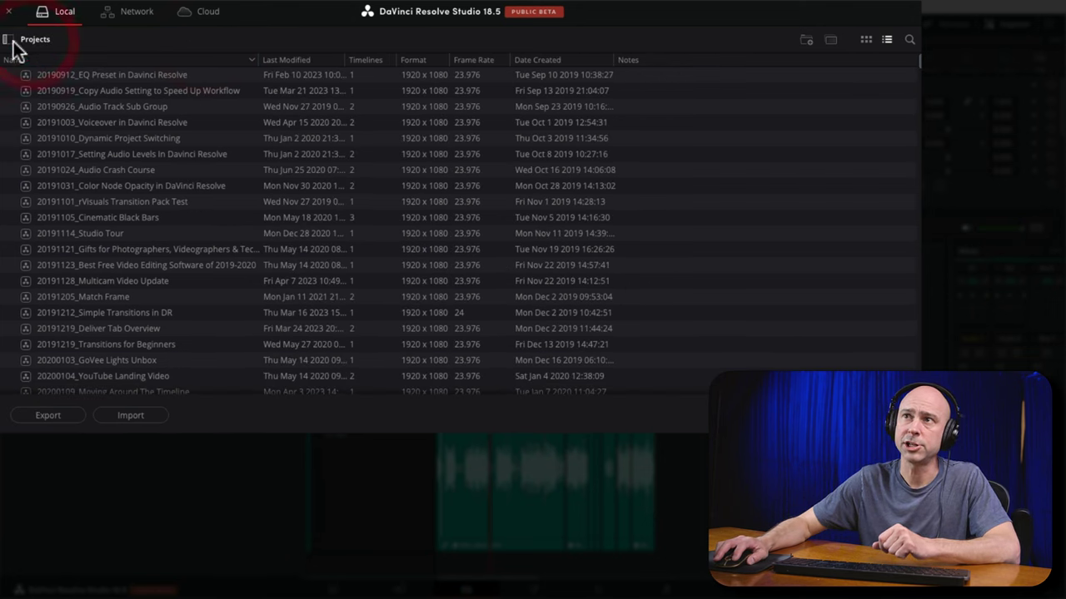
pyautogui.click(9, 40)
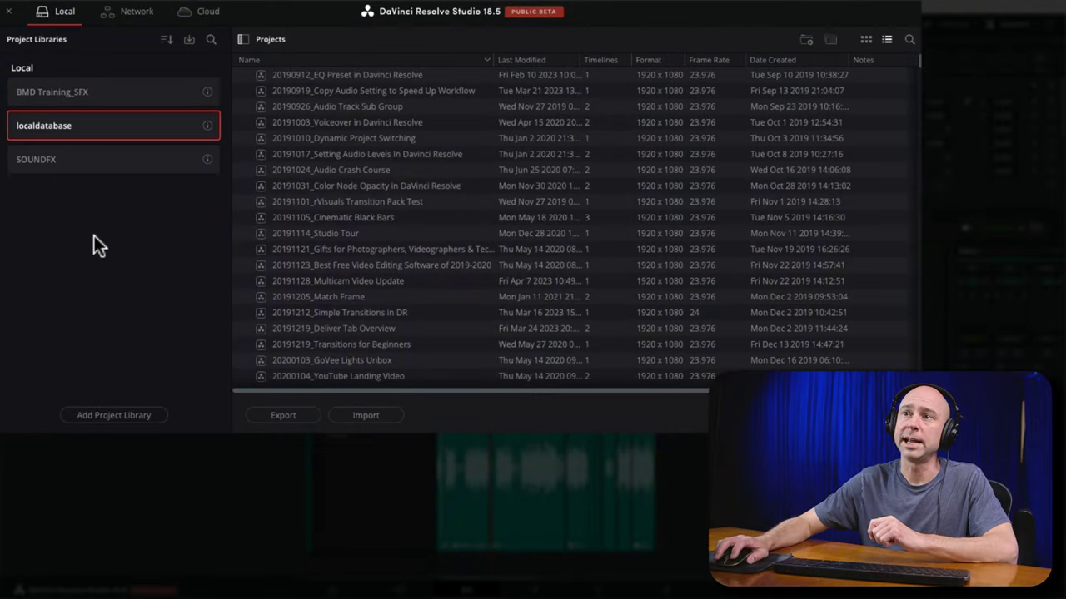
# Step: Start a new project library and name it 'Artist Music'
pyautogui.click(126, 415)
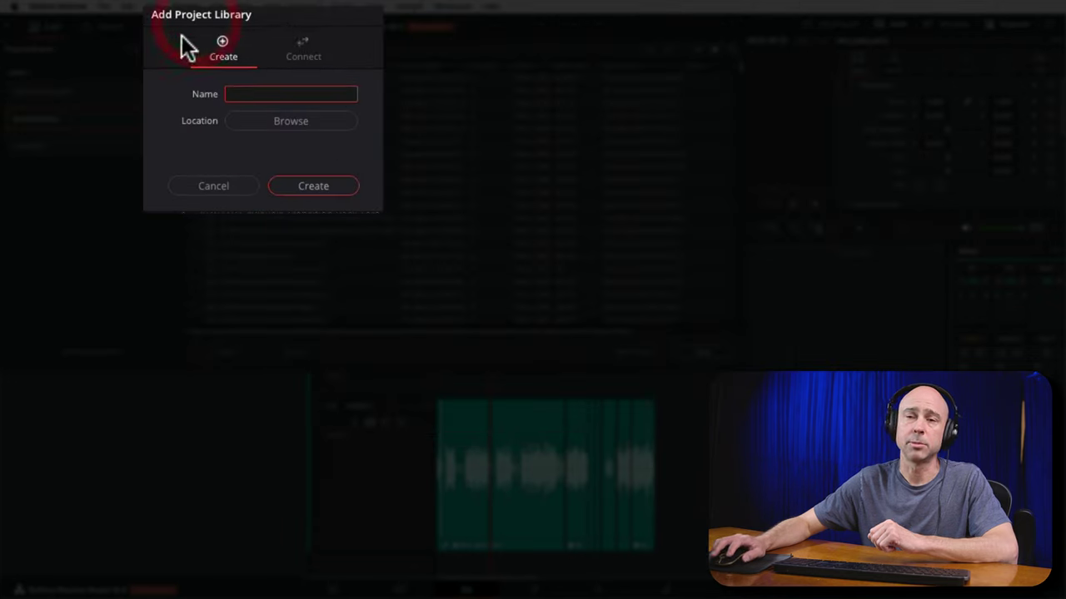
pyautogui.click(302, 94)
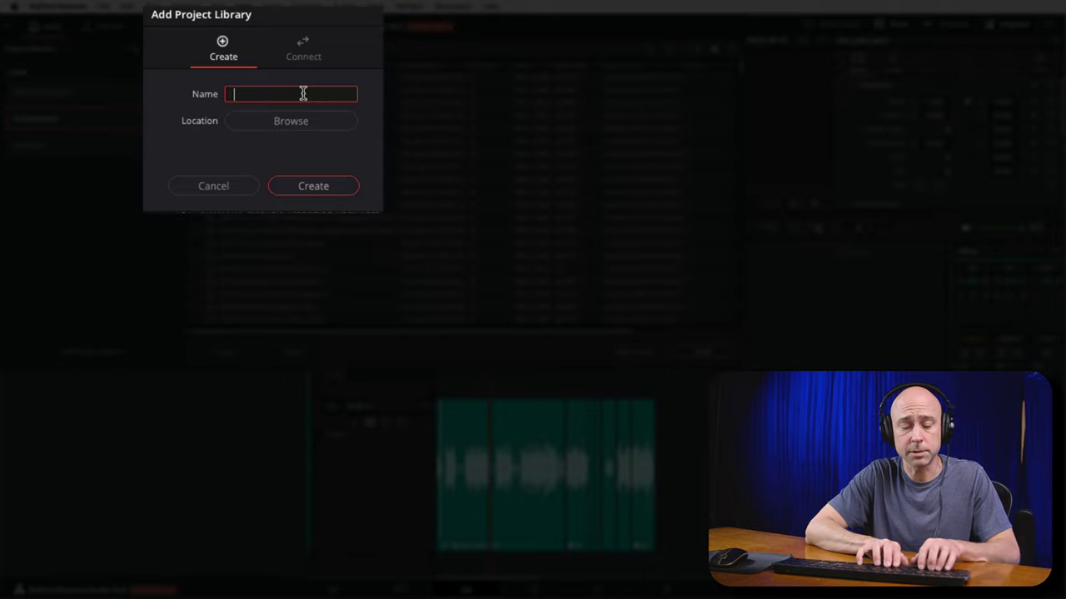
pyautogui.write('Artist Music')
pyautogui.click(198, 119)
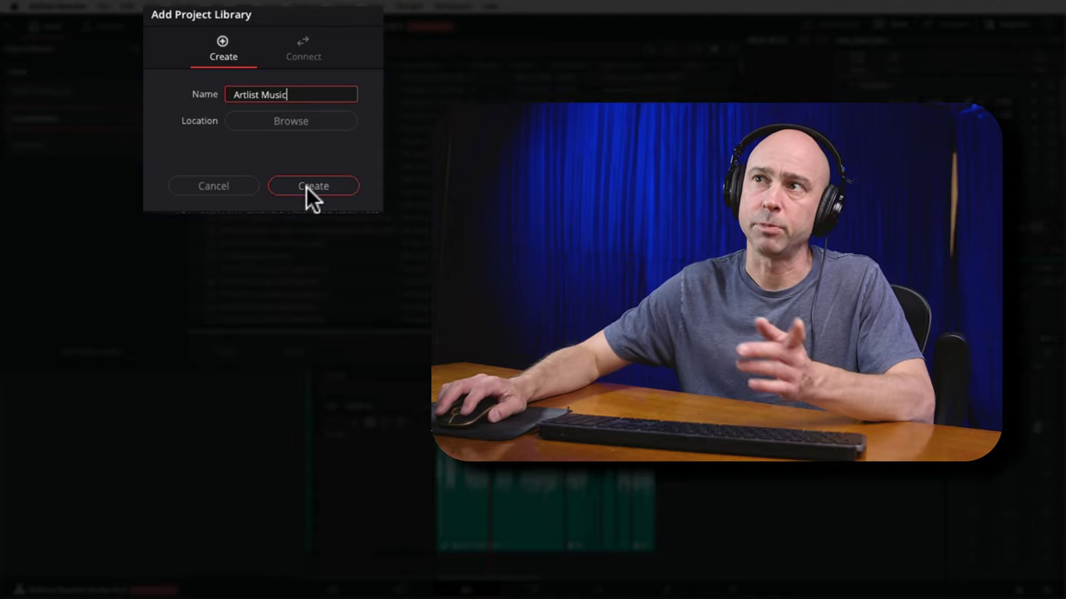
# Step: Set the Artist Music library's location to the Artist audio folder on the external volume
pyautogui.click(308, 127)
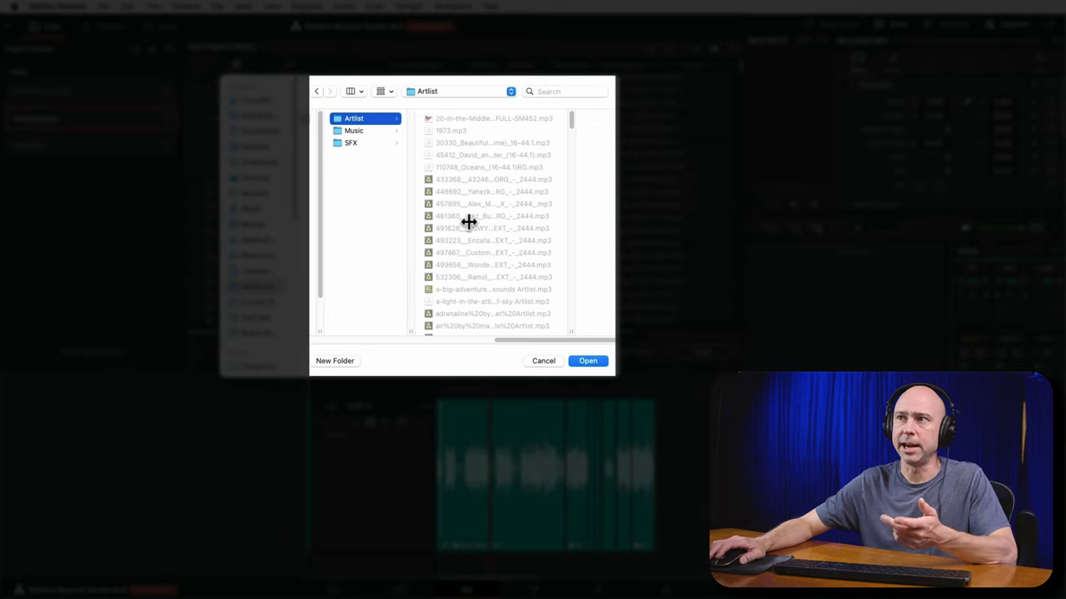
pyautogui.scroll(-20, 469, 221)
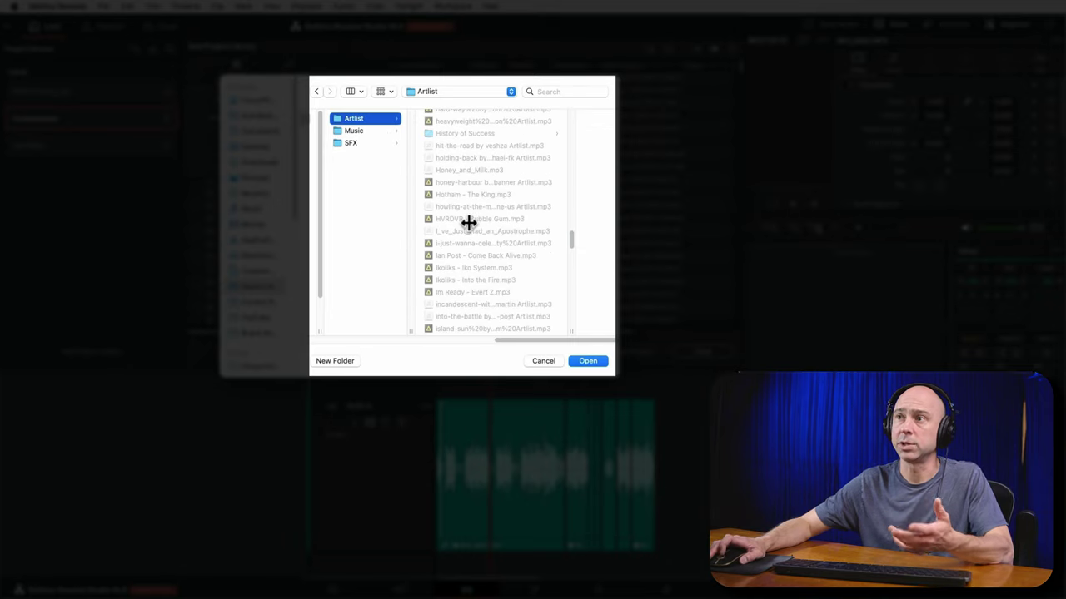
pyautogui.scroll(20, 467, 223)
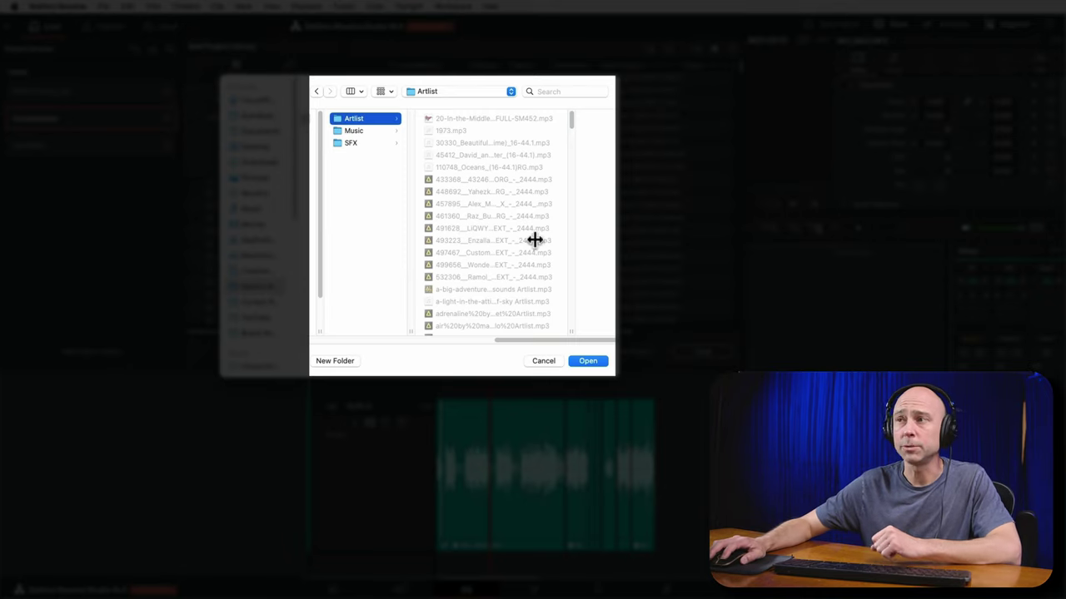
pyautogui.click(587, 363)
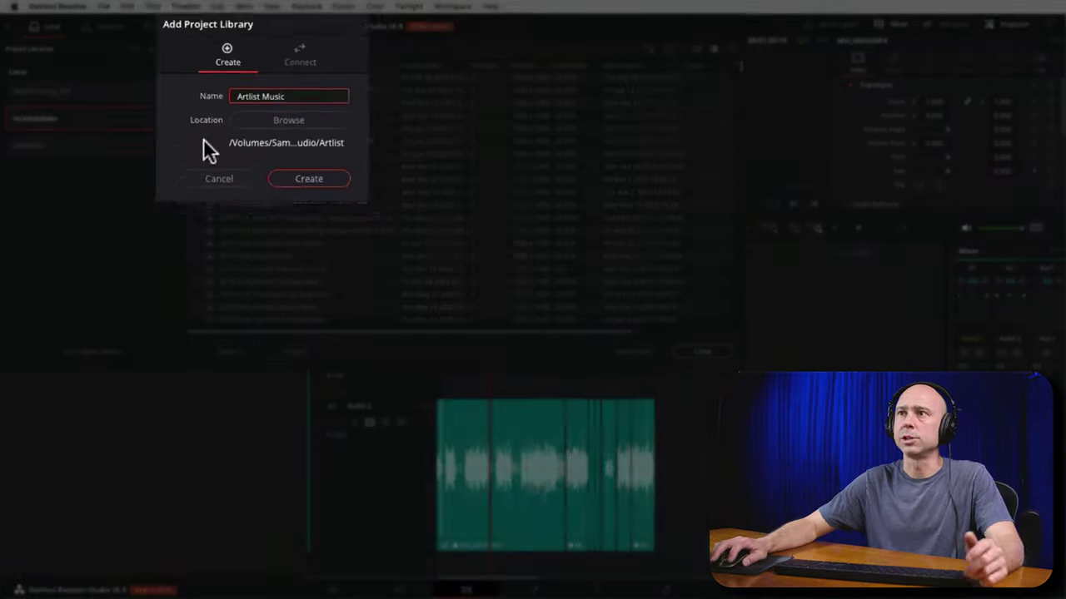
# Step: Create the Artist Music library, holding an Untitled Project at 1920 x 1080, 24 fps
pyautogui.click(197, 144)
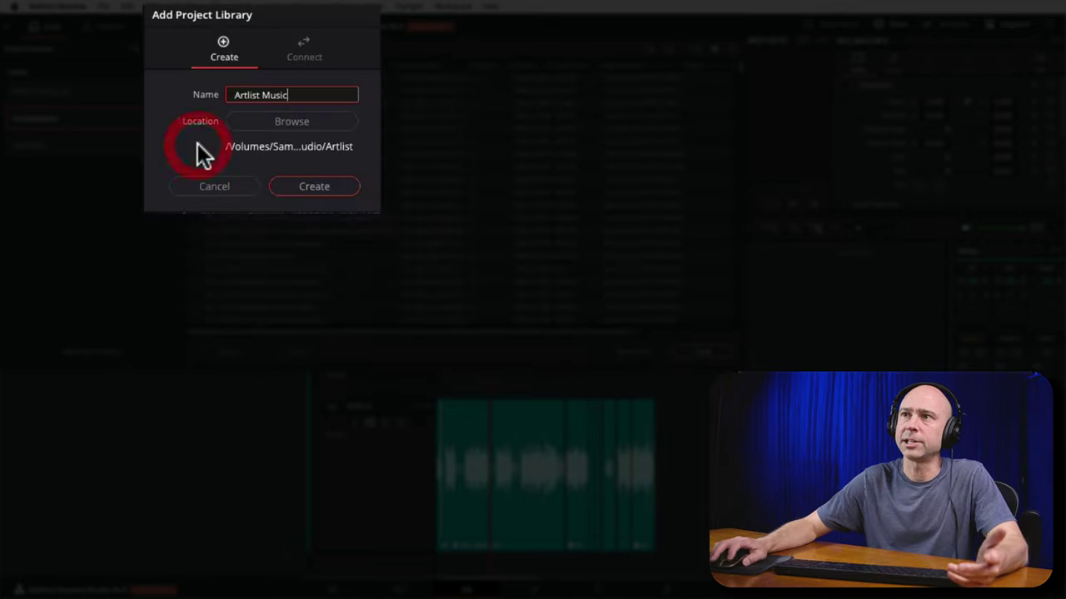
pyautogui.click(312, 187)
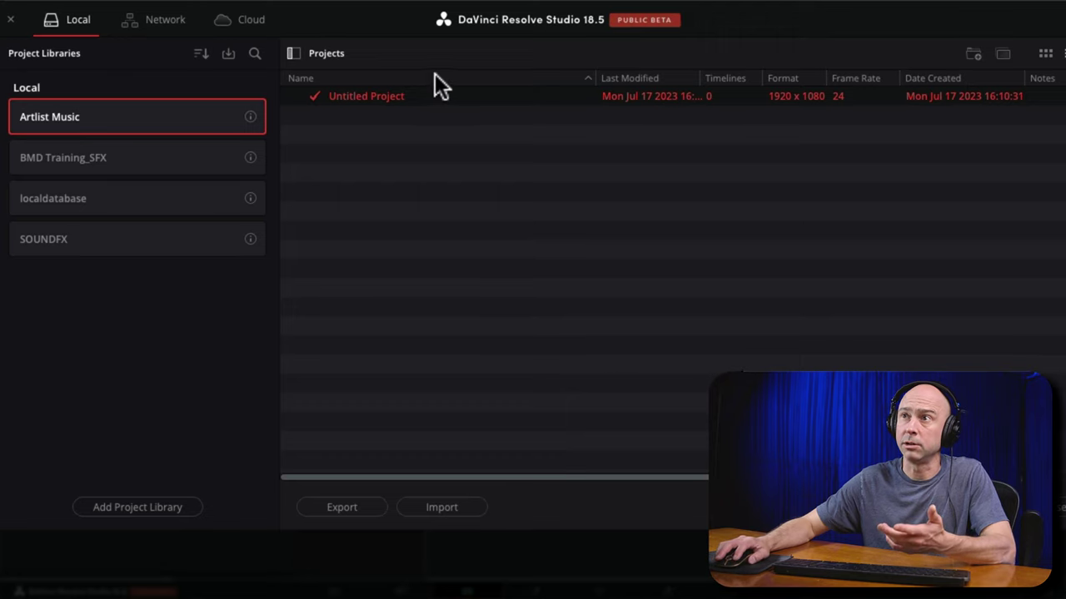
# Step: Close the Project Manager to return to the Untitled Project on the Fairlight page
pyautogui.click(420, 93)
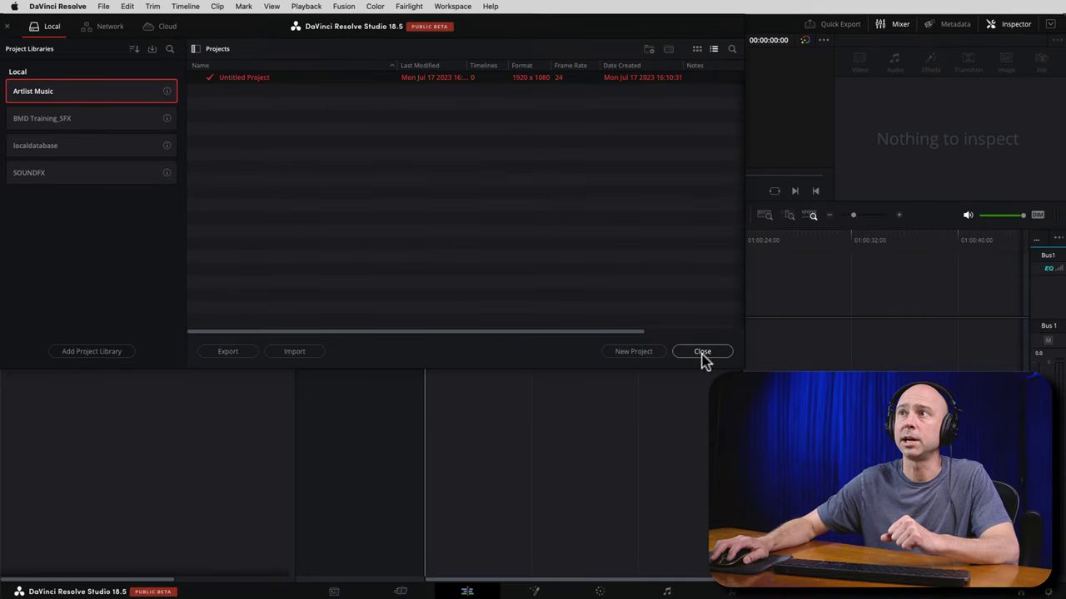
pyautogui.click(702, 352)
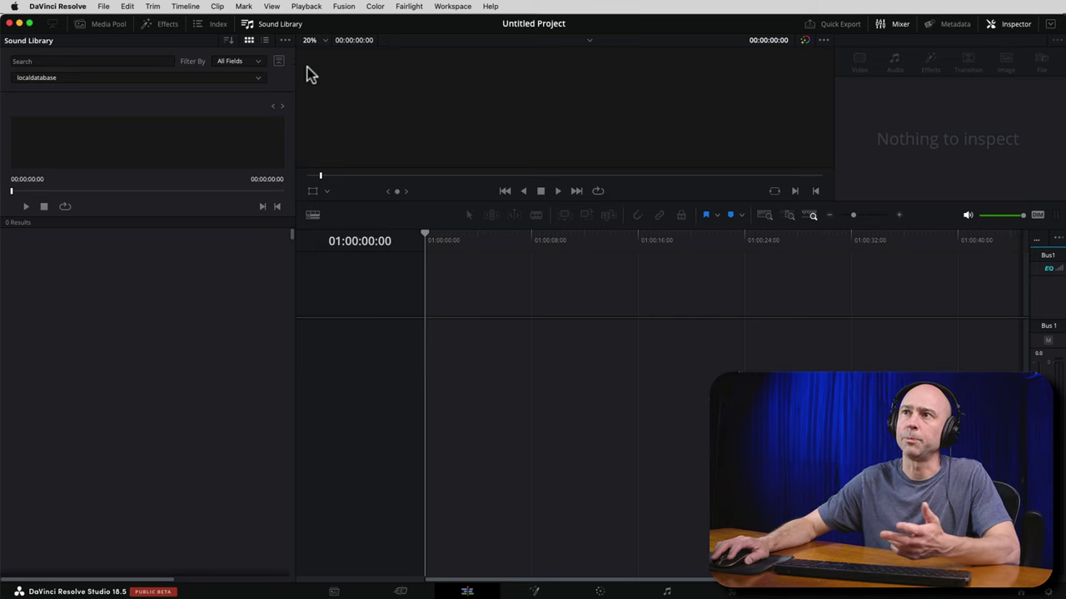
# Step: Point the Sound Library's database selector at the new Artist Music database
pyautogui.click(468, 592)
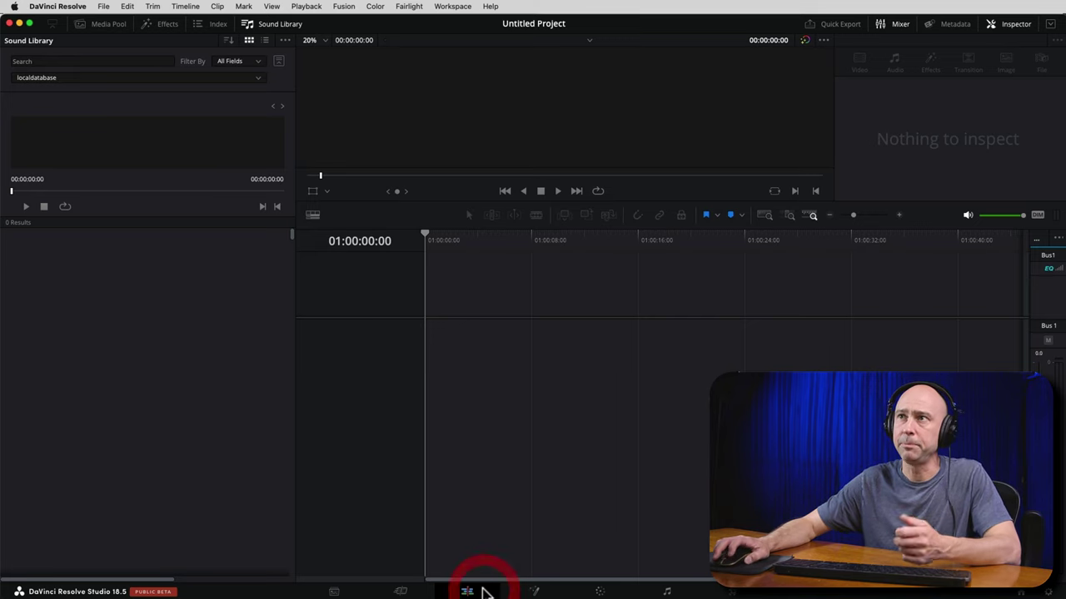
pyautogui.click(291, 33)
pyautogui.click(289, 32)
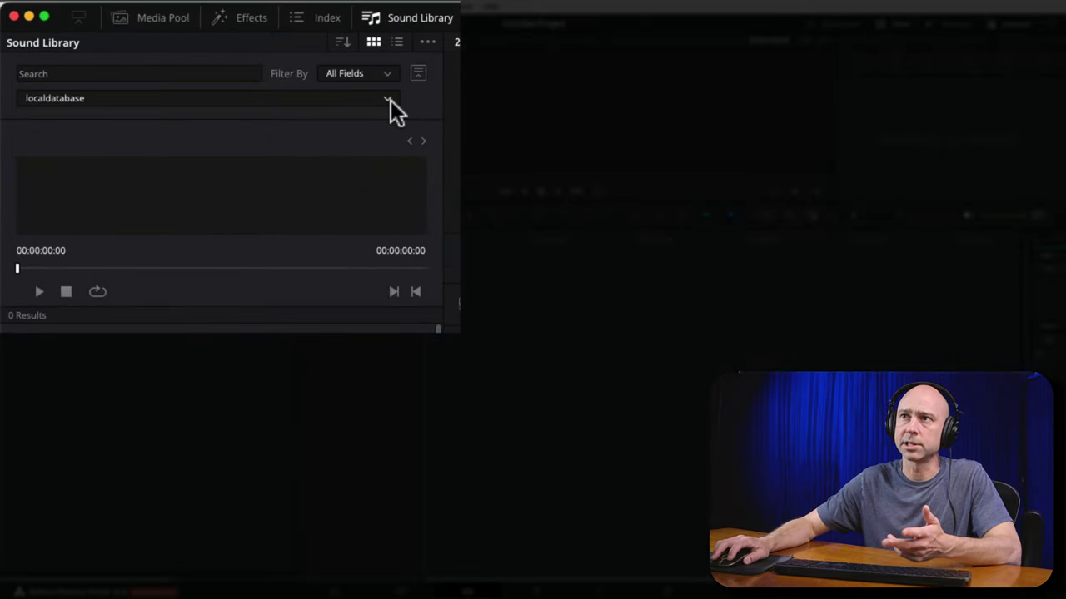
pyautogui.click(390, 100)
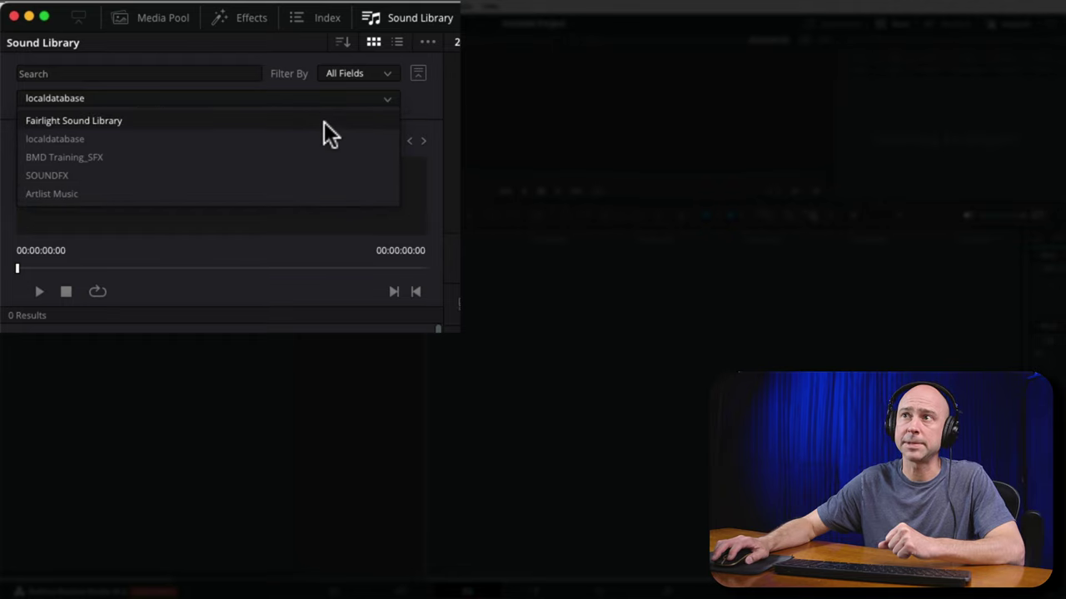
pyautogui.click(417, 75)
pyautogui.click(418, 75)
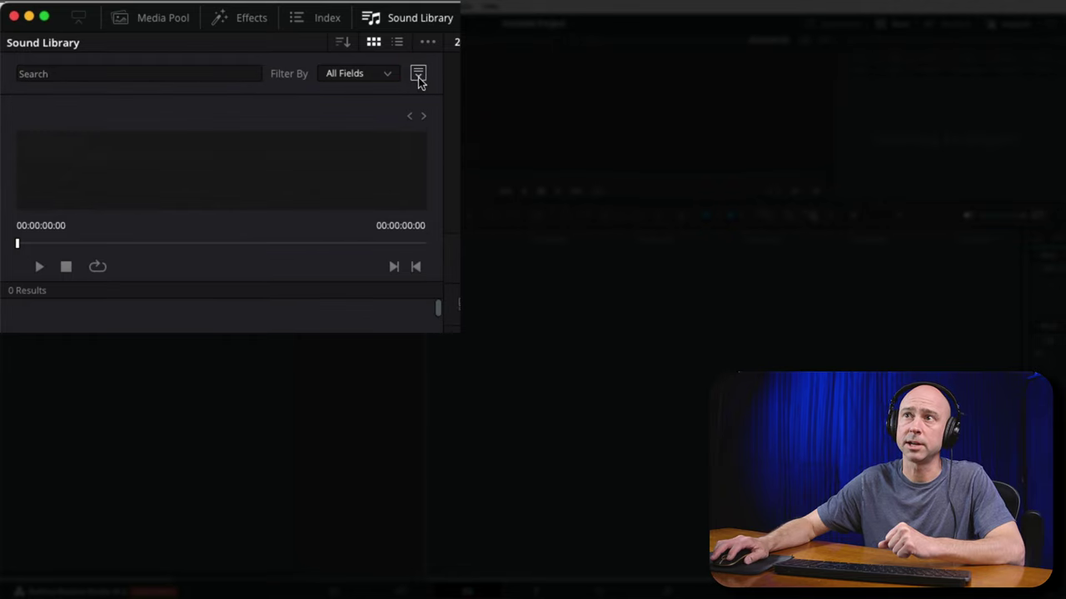
pyautogui.click(419, 75)
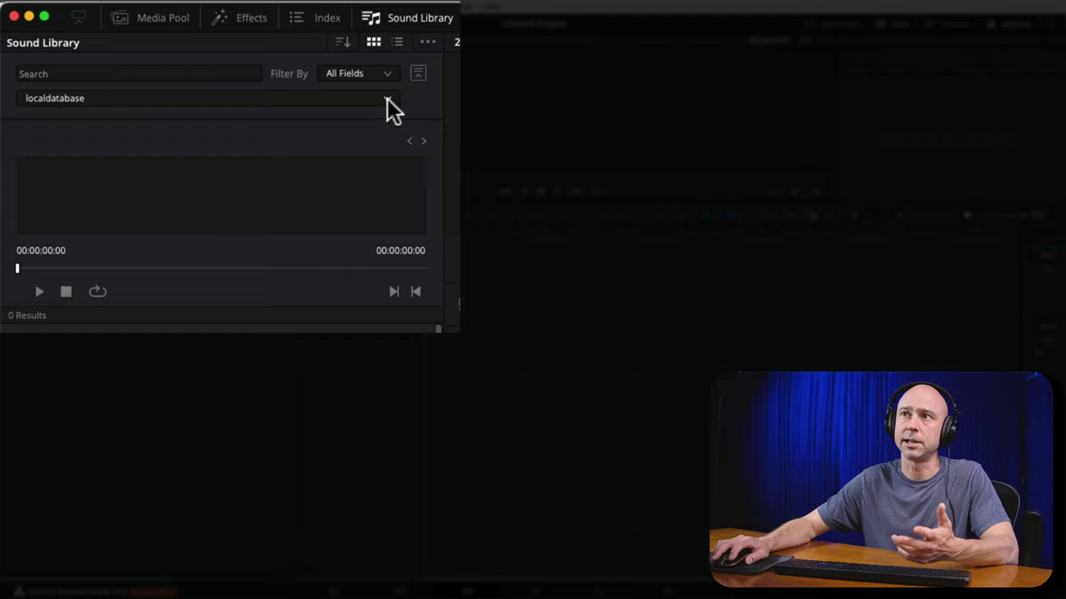
pyautogui.click(387, 99)
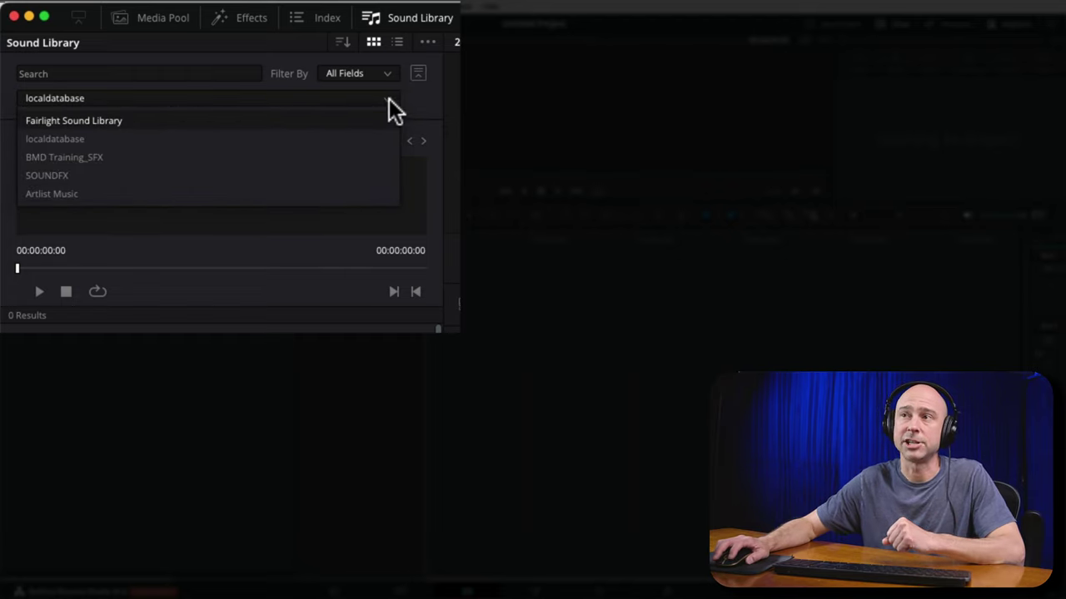
pyautogui.click(387, 98)
pyautogui.click(383, 99)
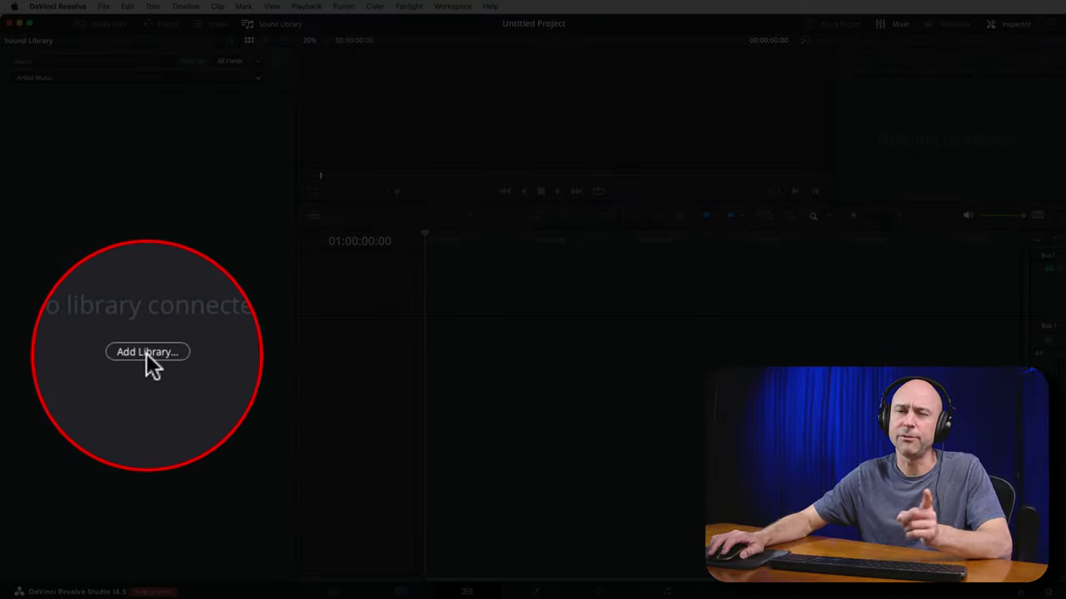
# Step: Choose Add Library from the Sound Library's options menu to pick a folder
pyautogui.click(267, 39)
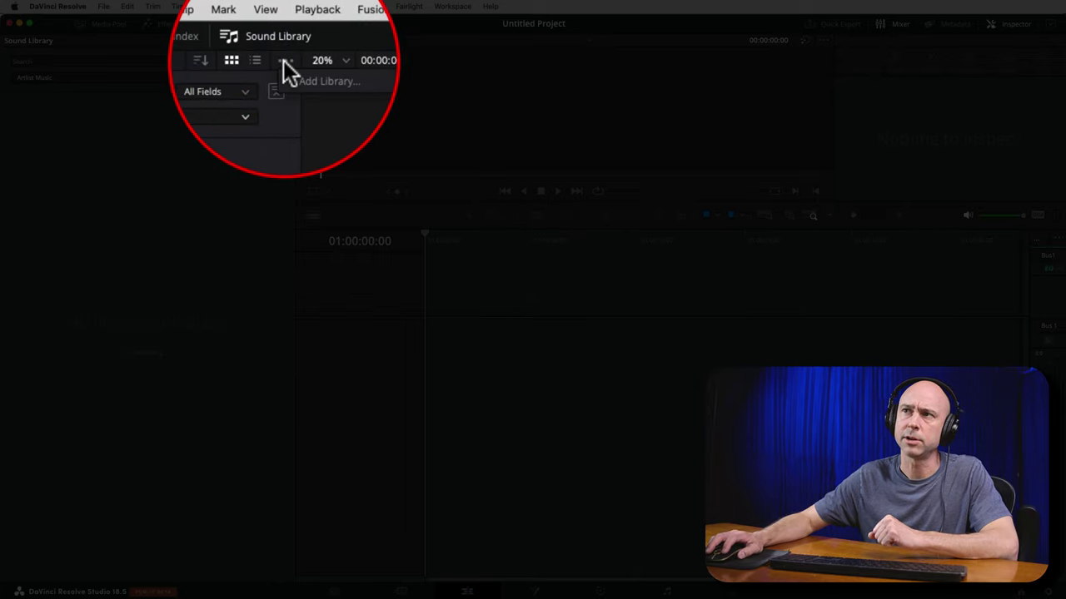
pyautogui.click(320, 88)
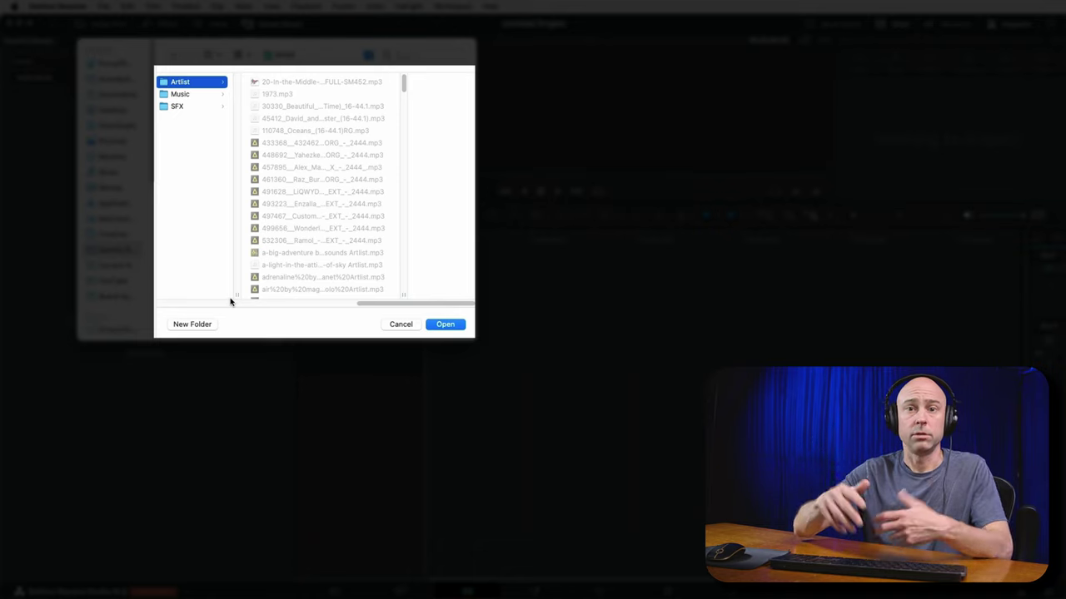
# Step: Select the Artlist folder and scan it, adding all 245 clips to the library
pyautogui.click(164, 83)
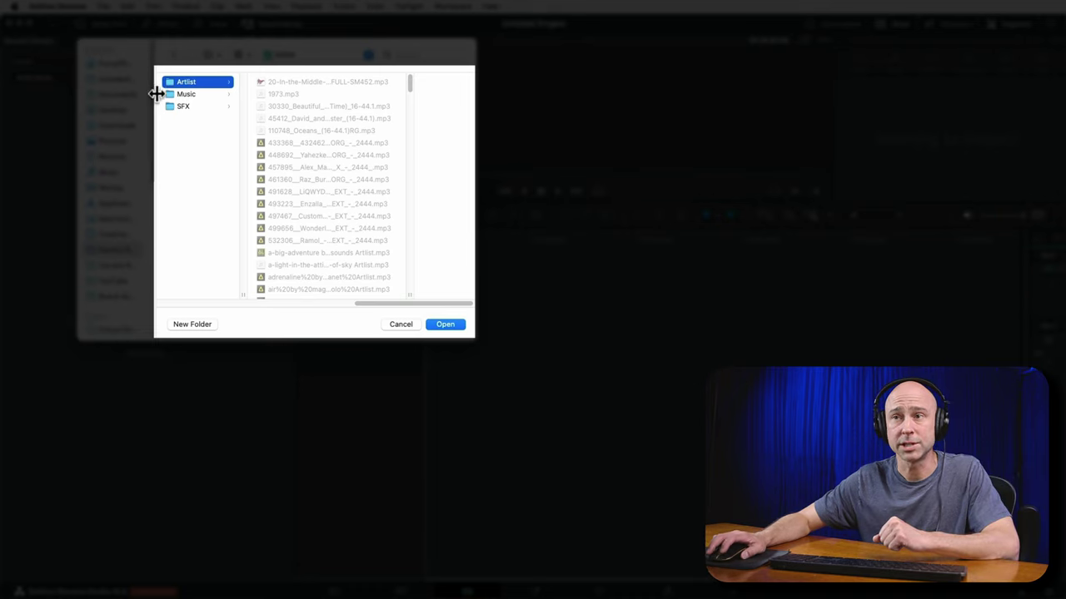
pyautogui.scroll(-5, 305, 132)
pyautogui.scroll(-15, 305, 127)
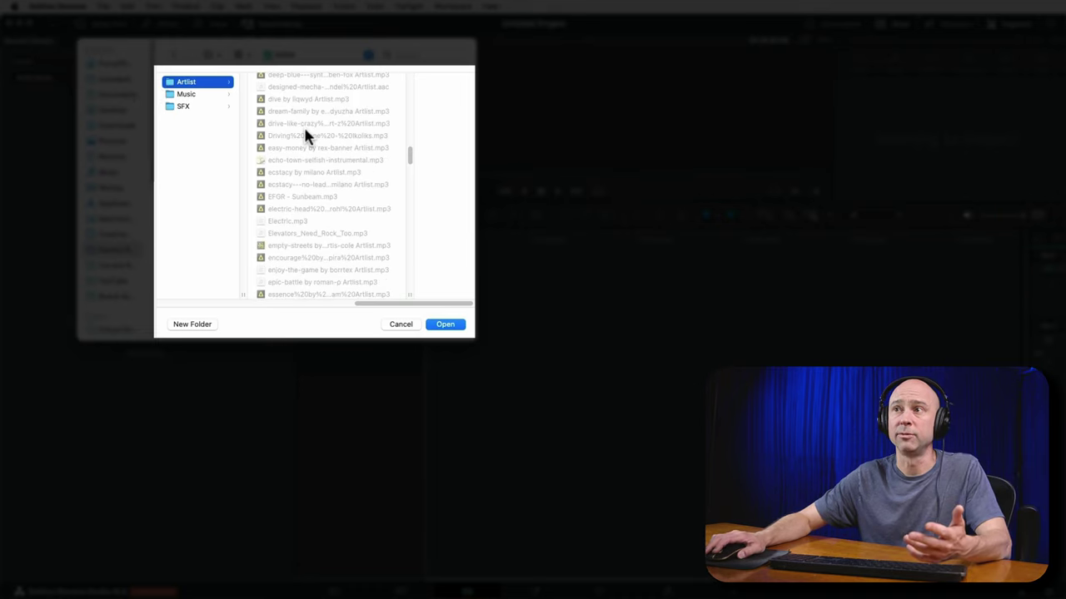
pyautogui.scroll(20, 304, 132)
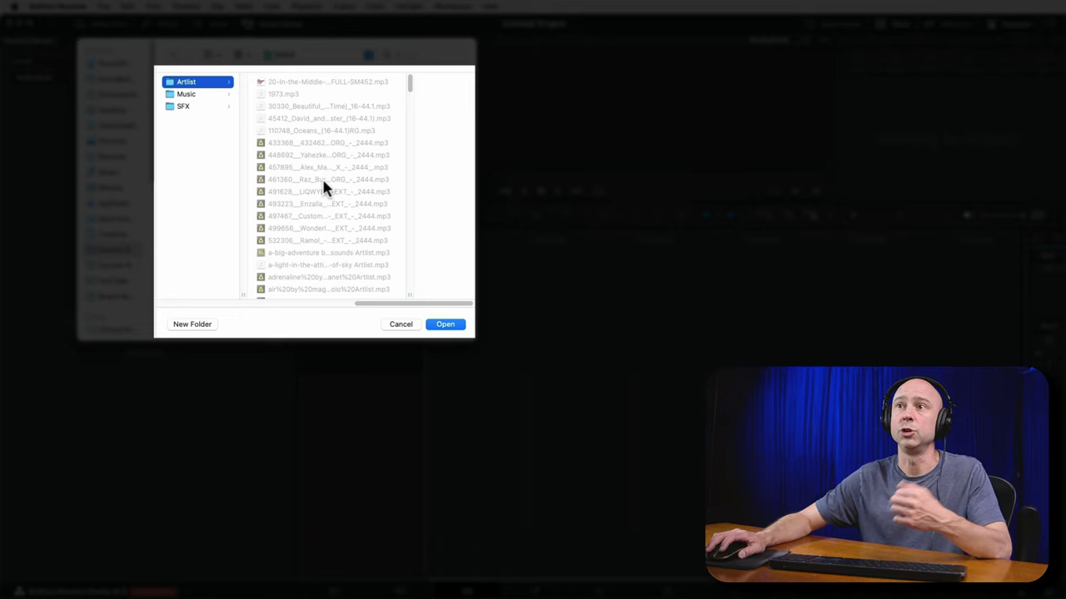
pyautogui.click(445, 329)
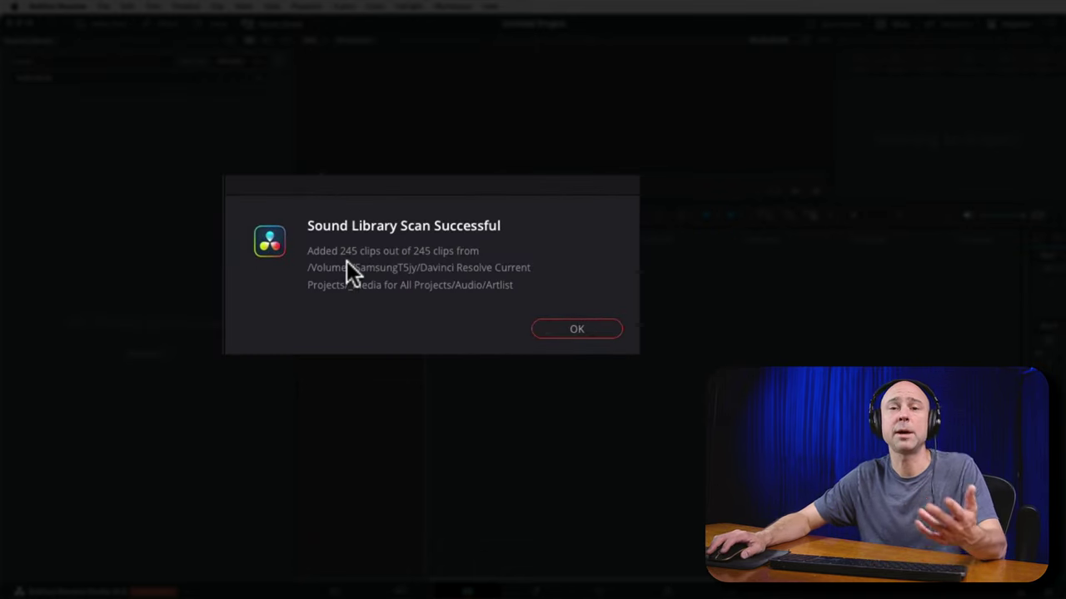
# Step: Close the Sound Library Scan Successful confirmation and return to the Artlist Music library
pyautogui.press('Return')
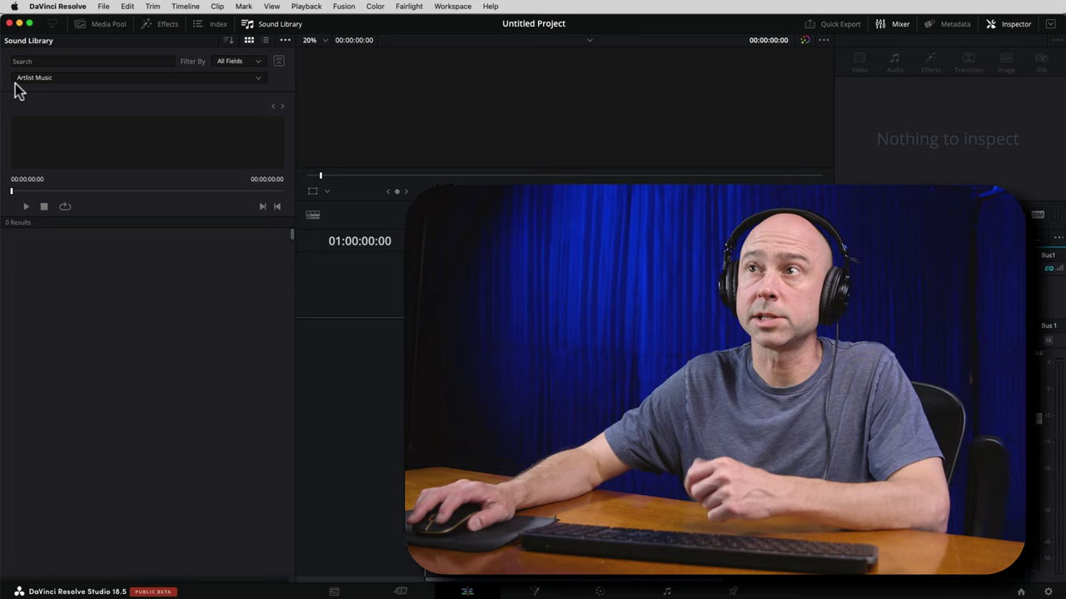
pyautogui.click(125, 330)
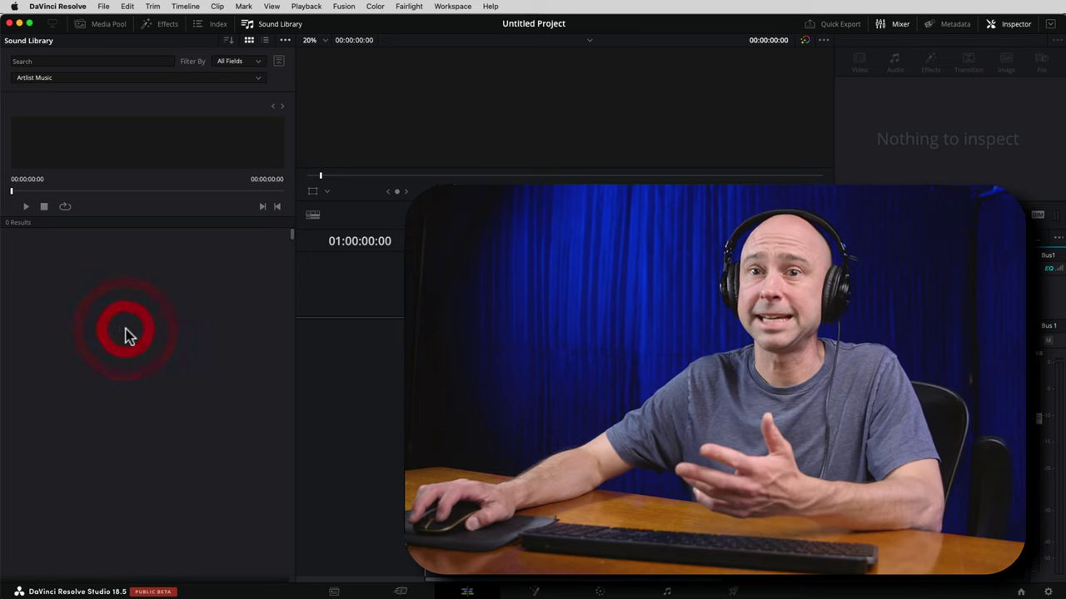